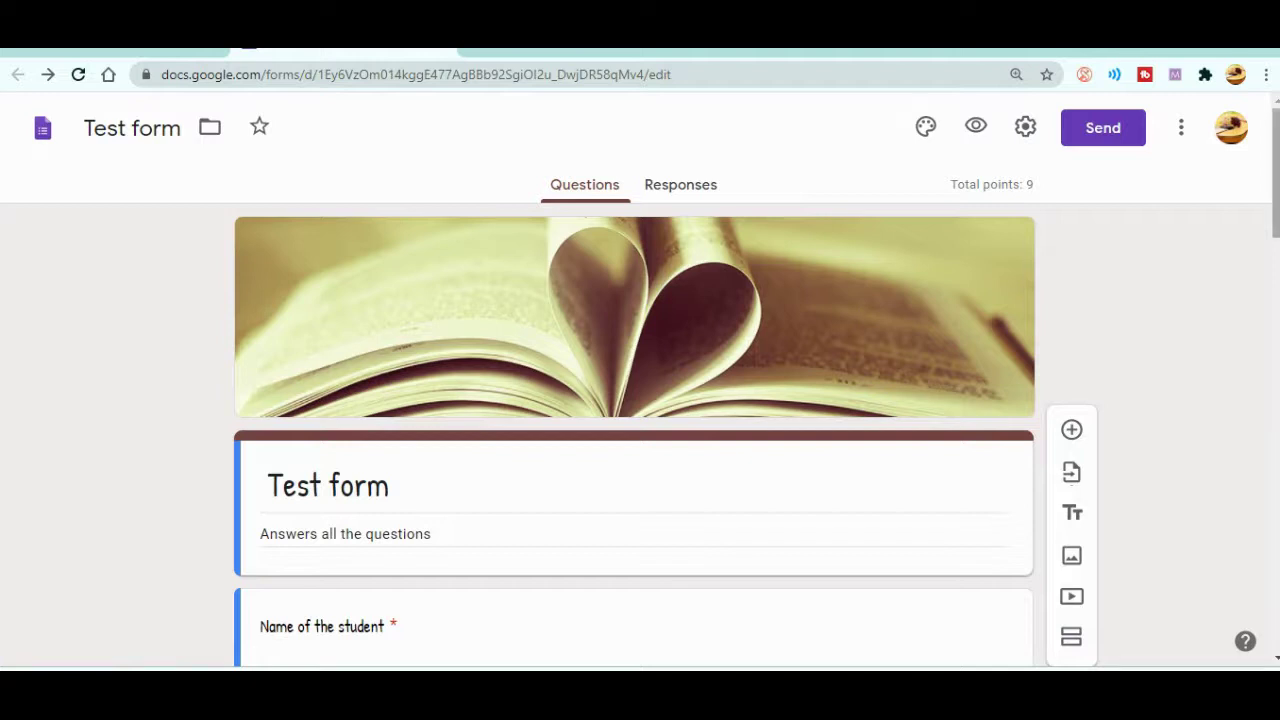
Scroll down through the quiz questions to the 'Label the given diagram' soil question.
scroll(640, 380, down, 3)
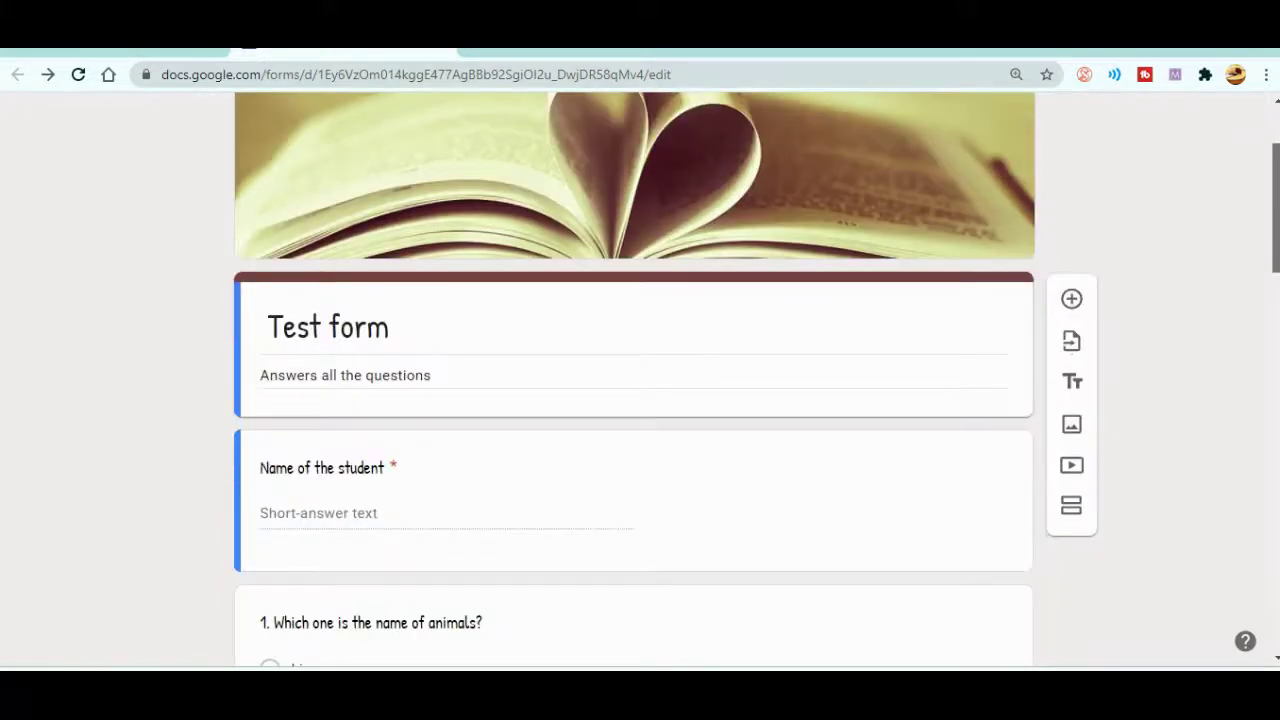
scroll(640, 380, down, 3)
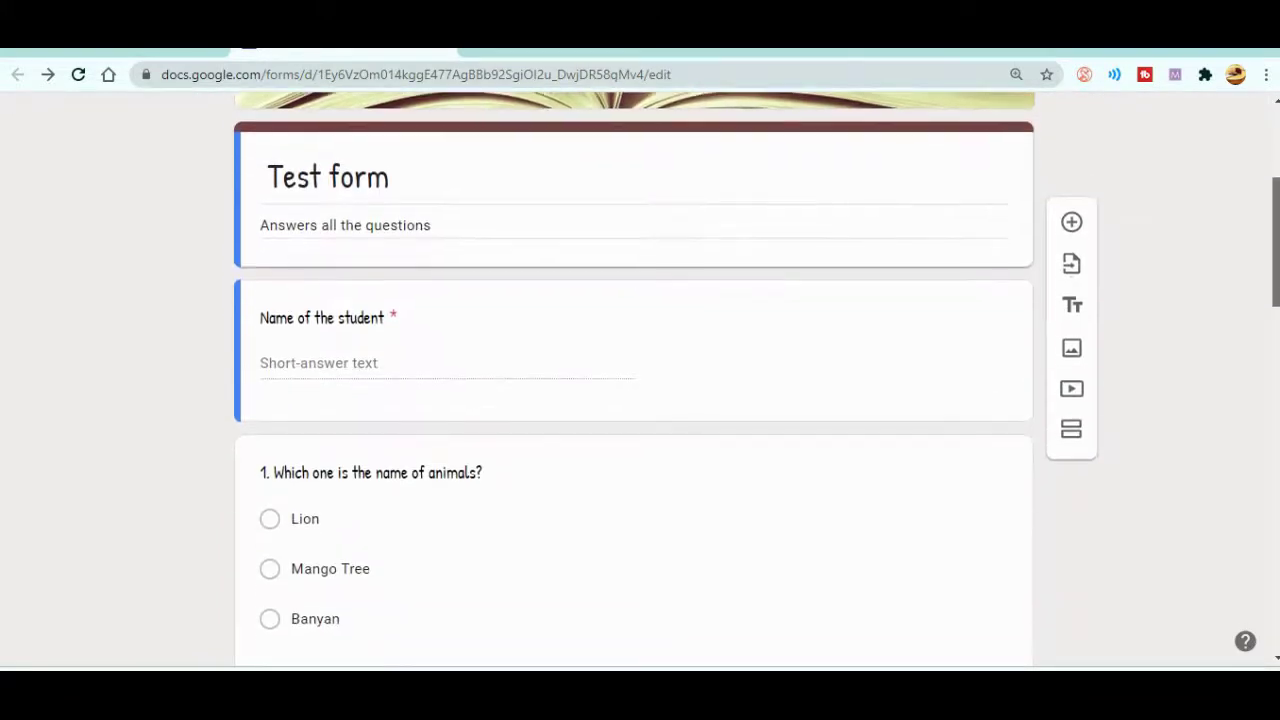
scroll(640, 380, down, 5)
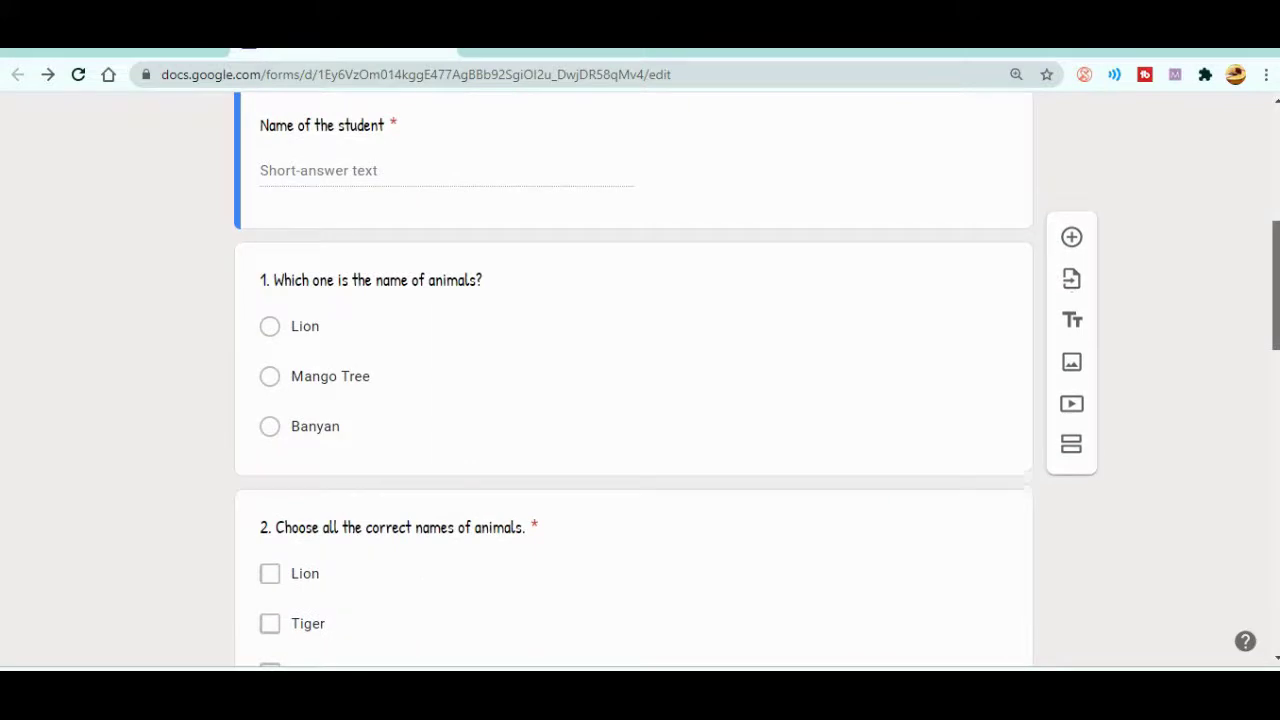
scroll(640, 380, down, 4)
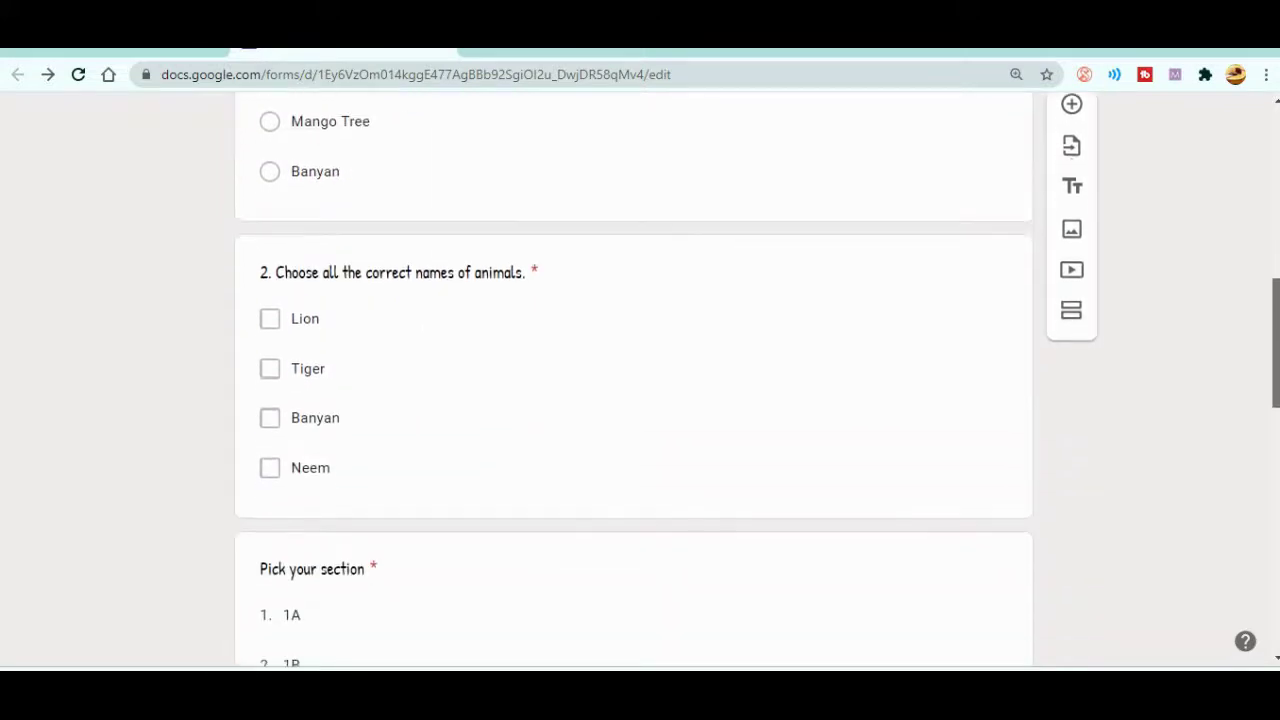
scroll(640, 380, down, 4)
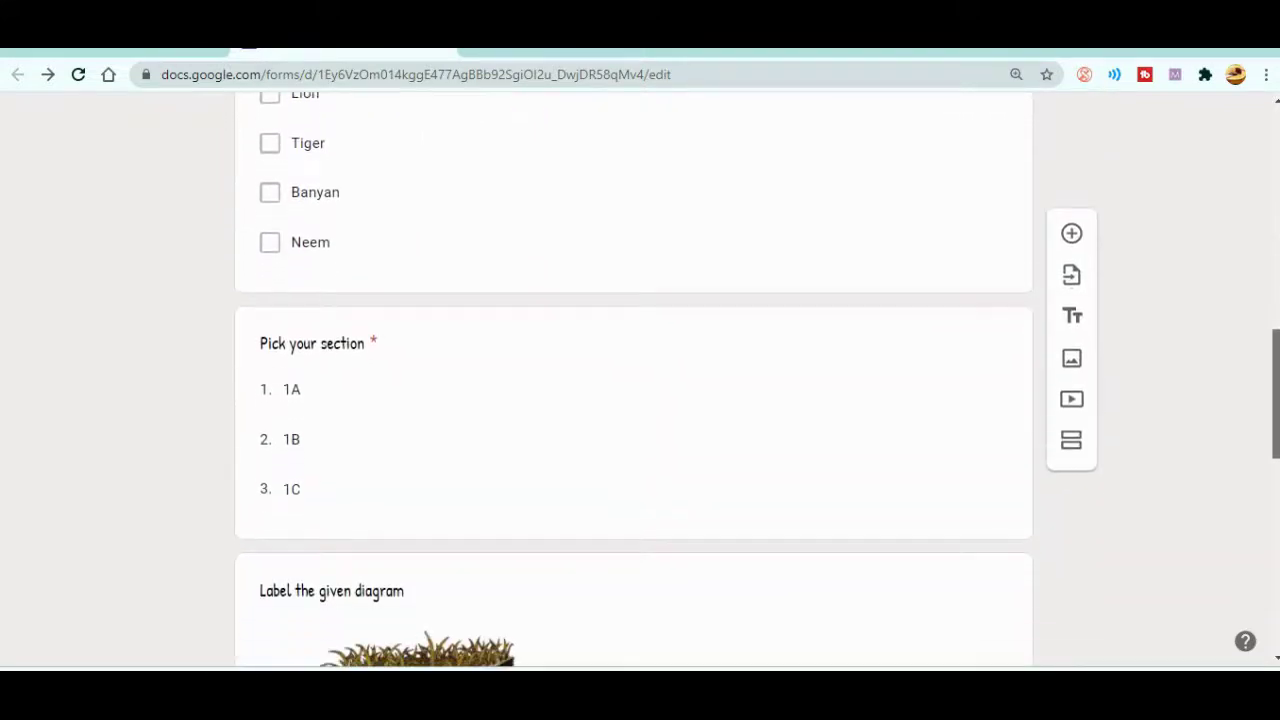
scroll(640, 380, down, 5)
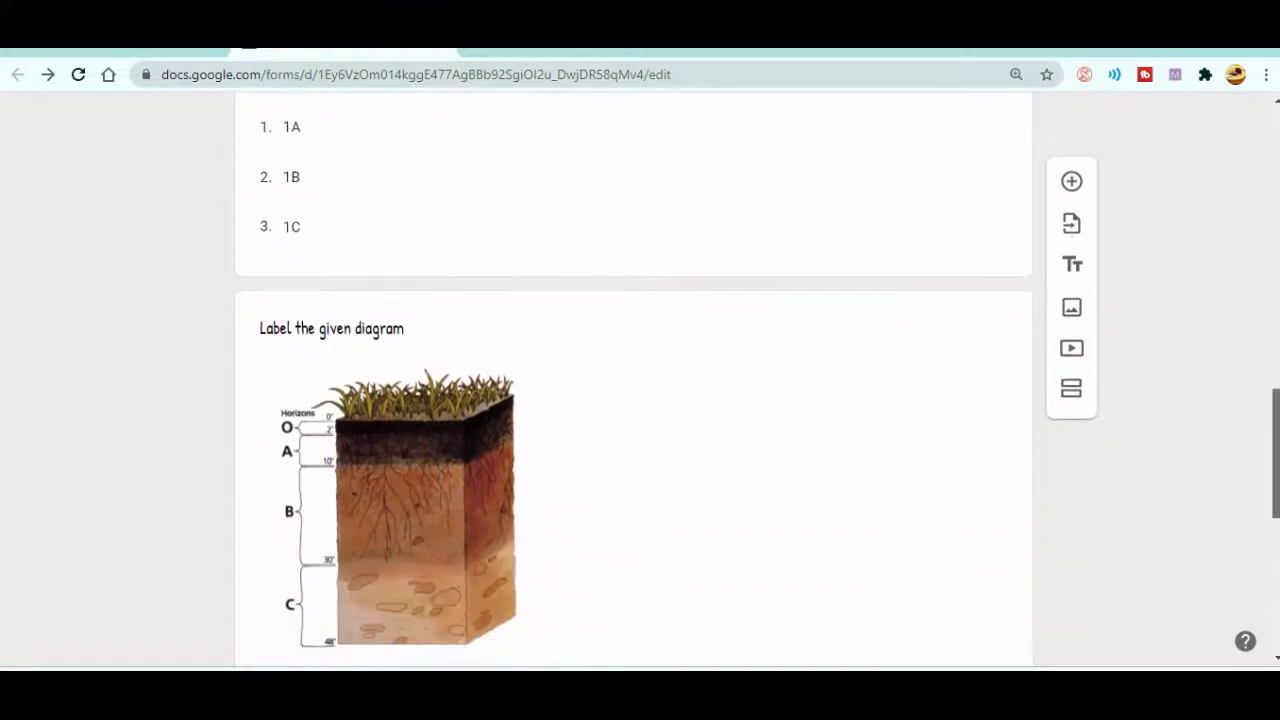
scroll(640, 380, down, 1)
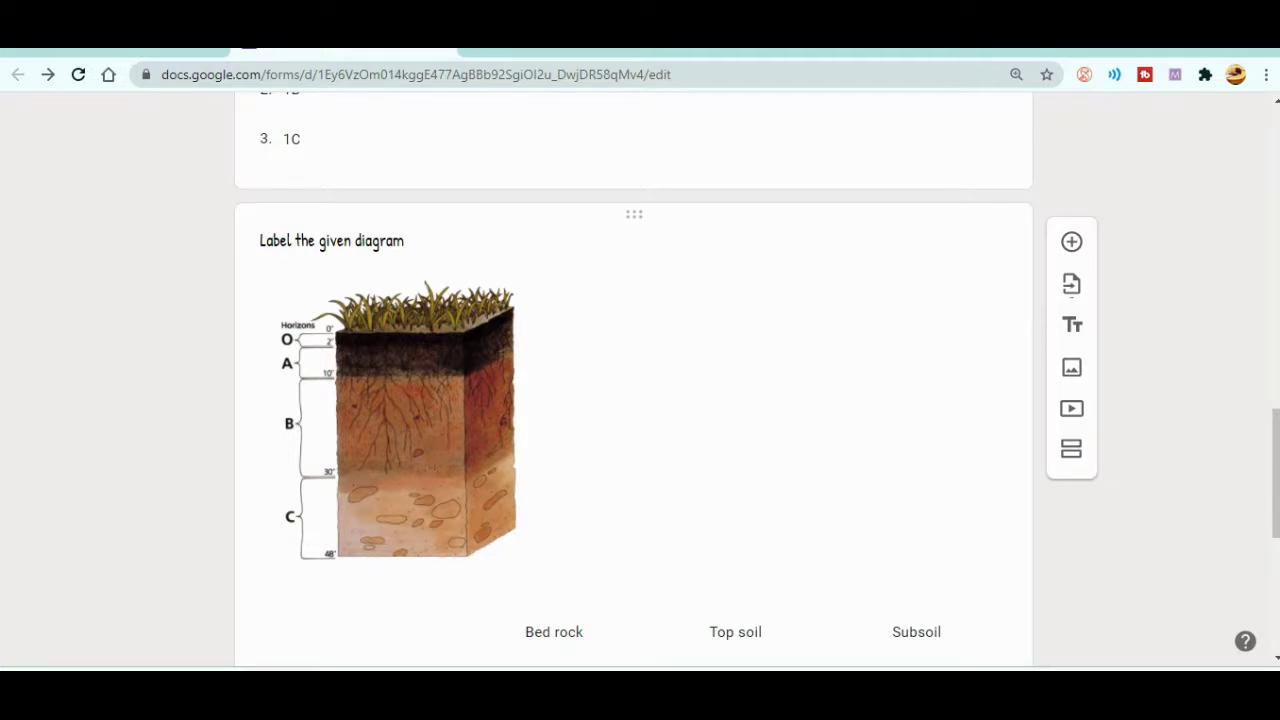
Edit the 'Choose all the possible answers.' tick box grid, selecting its Rice column.
click(420, 420)
scroll(640, 400, down, 5)
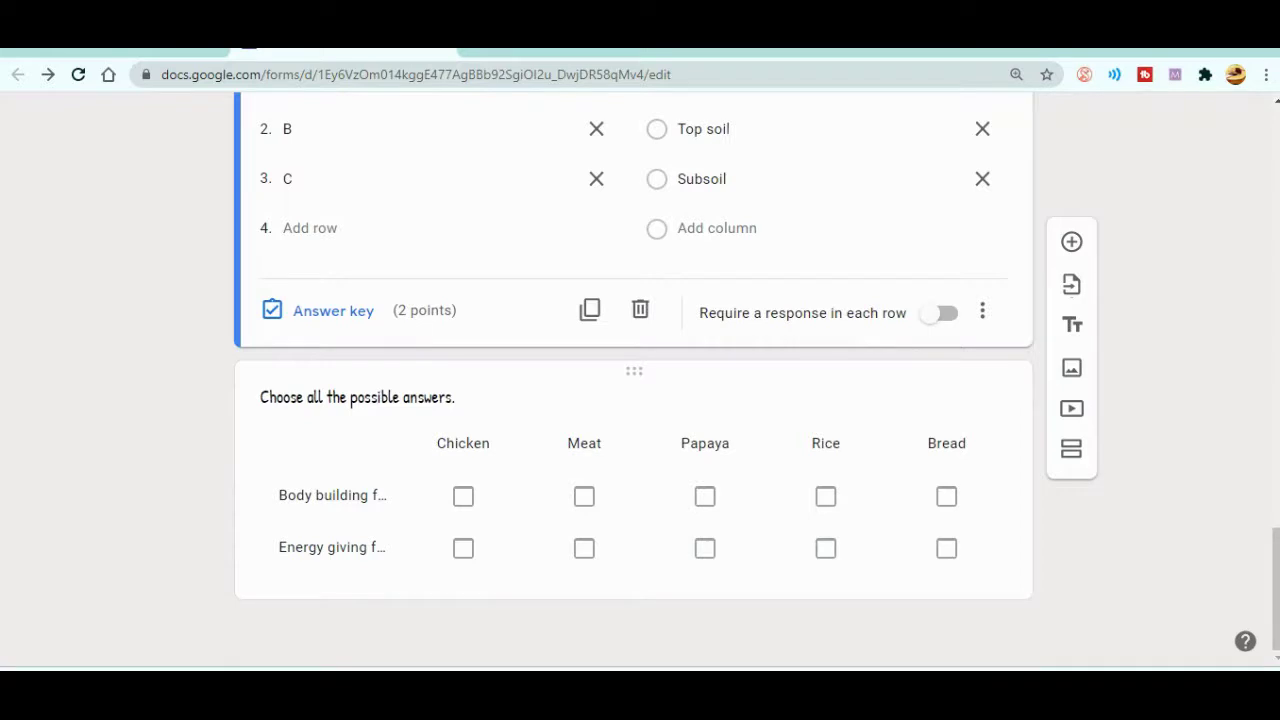
click(357, 397)
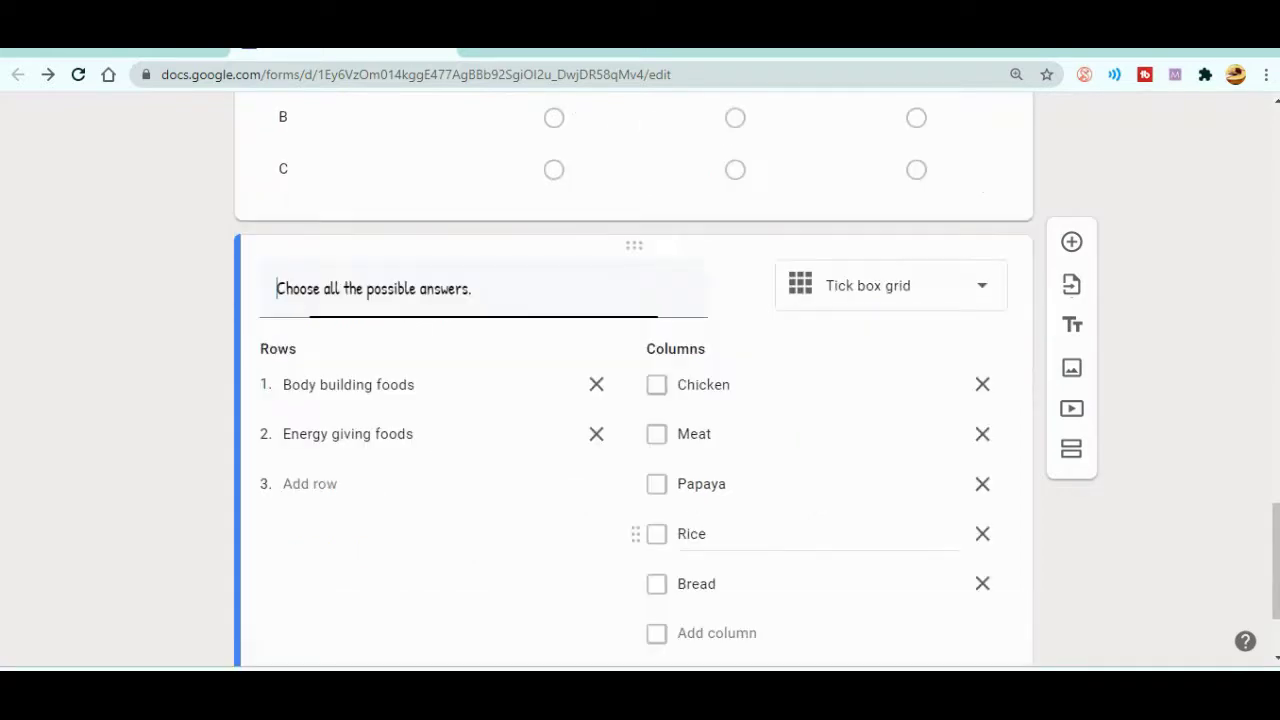
click(691, 534)
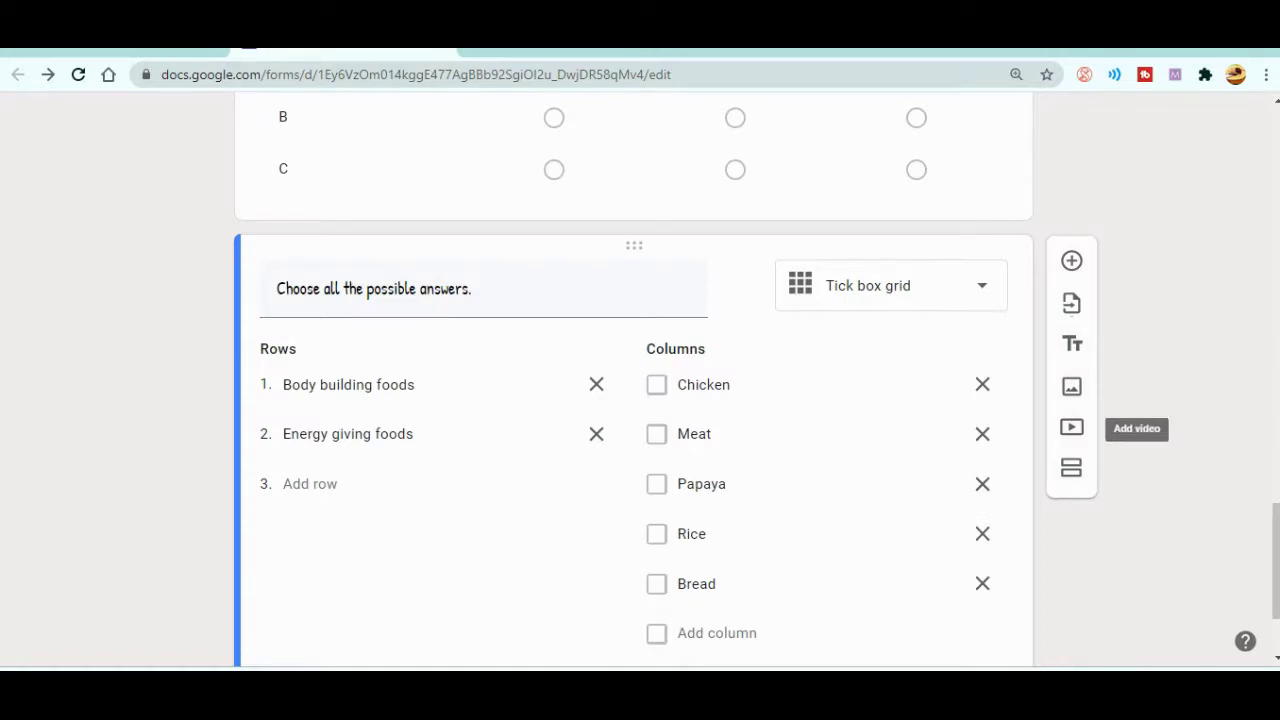
scroll(1071, 467, up, 1)
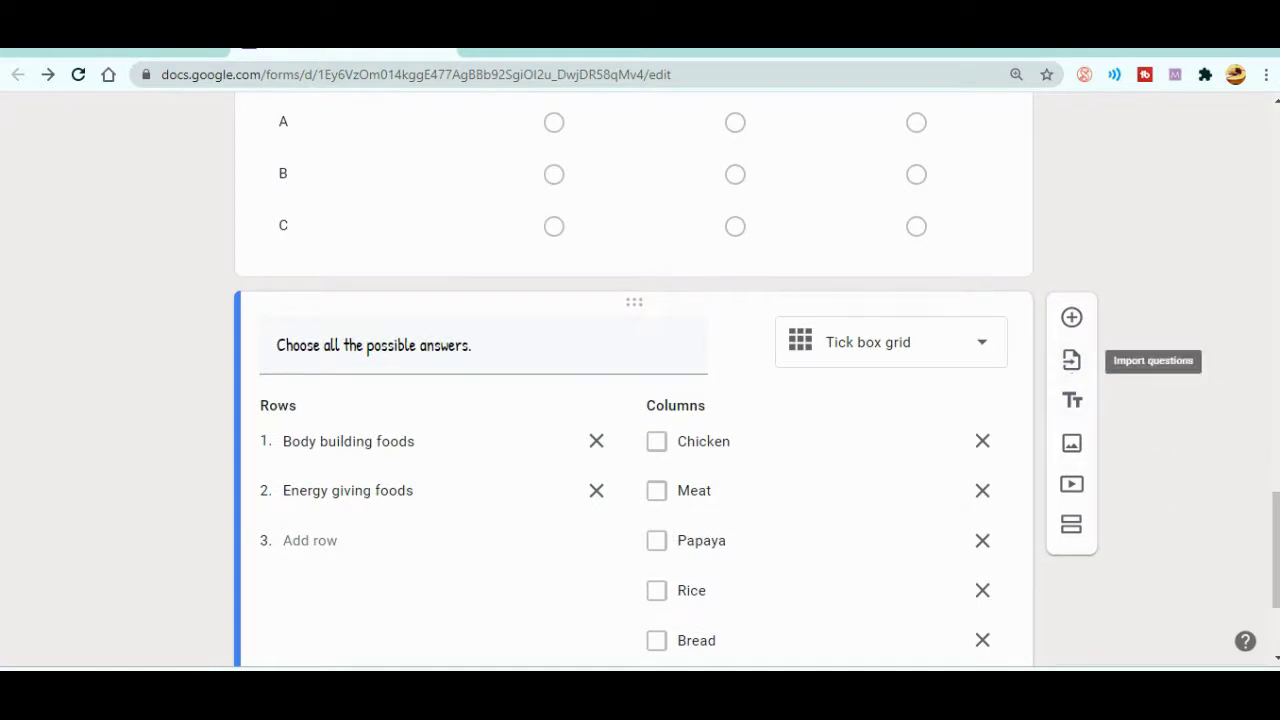
Search for 'test form one' and choose Test form one as the import source.
click(1071, 360)
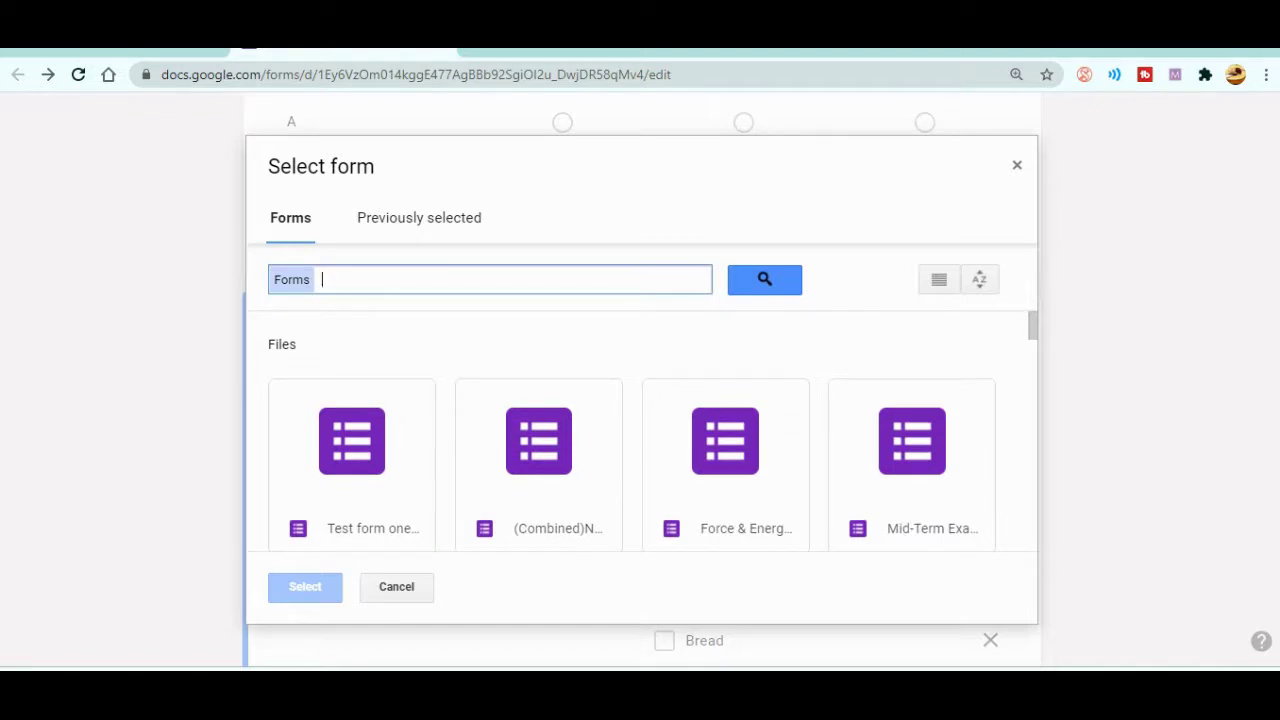
text(test form one)
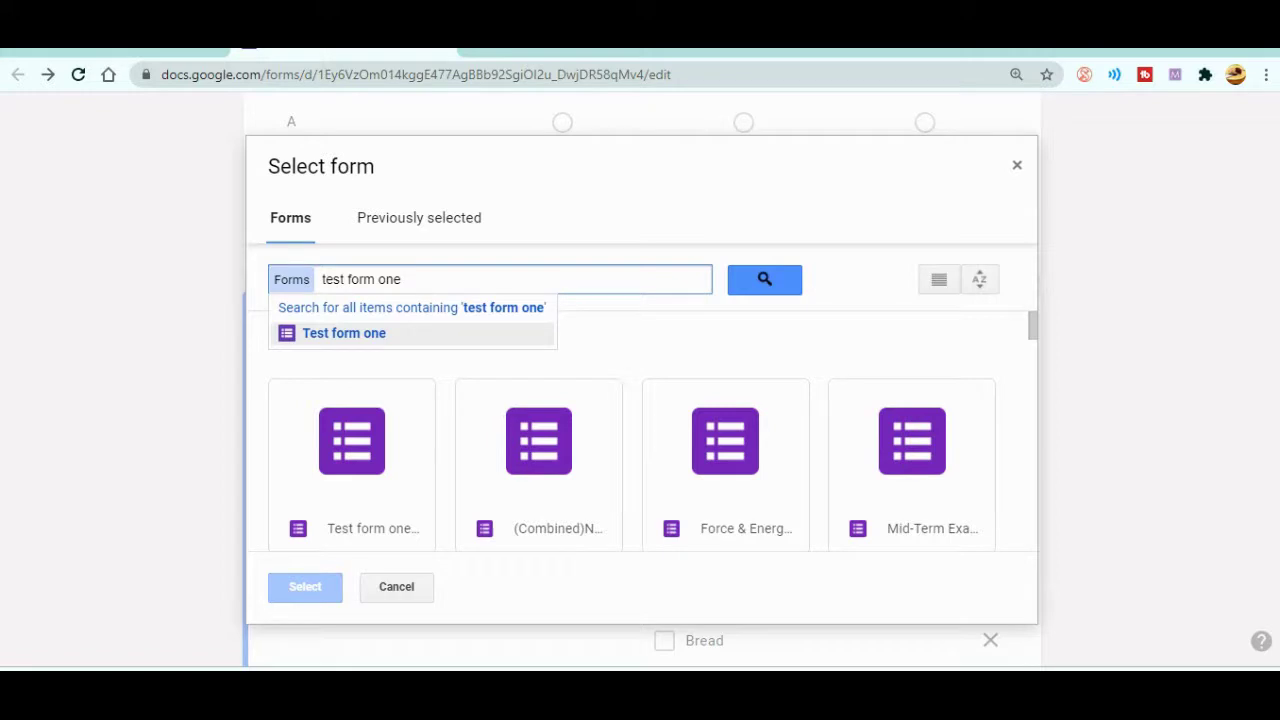
click(360, 528)
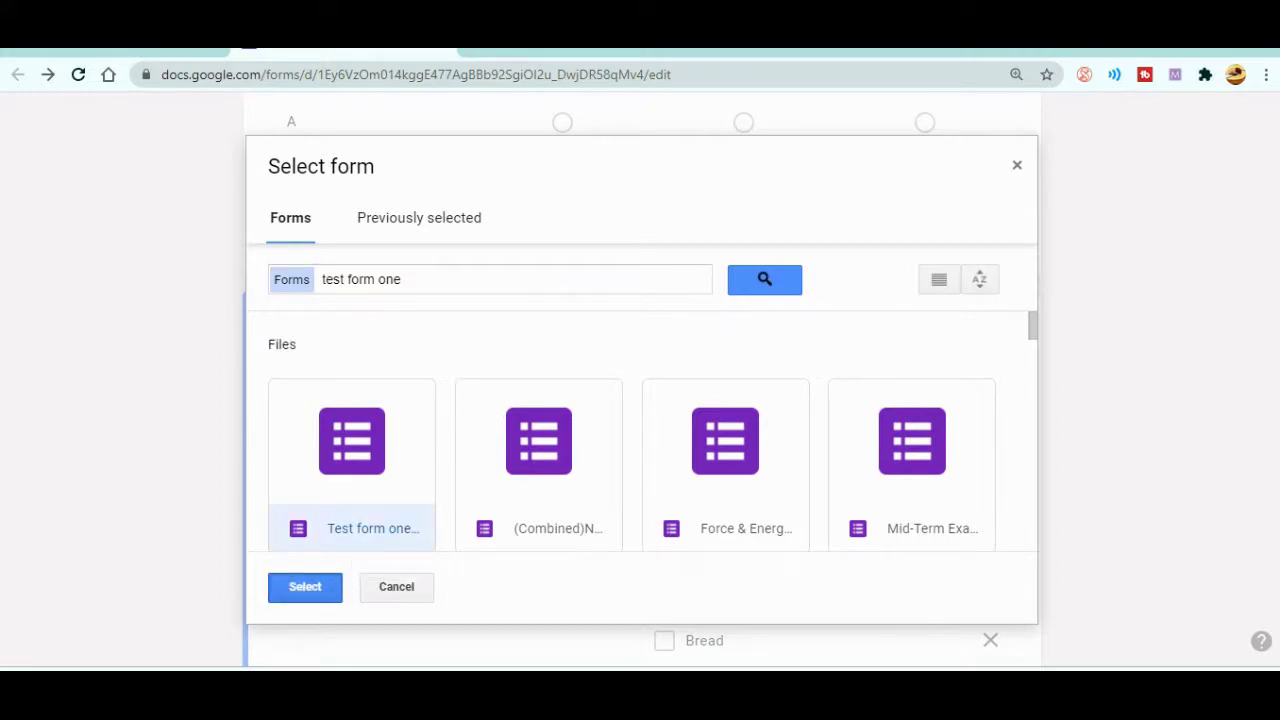
click(305, 586)
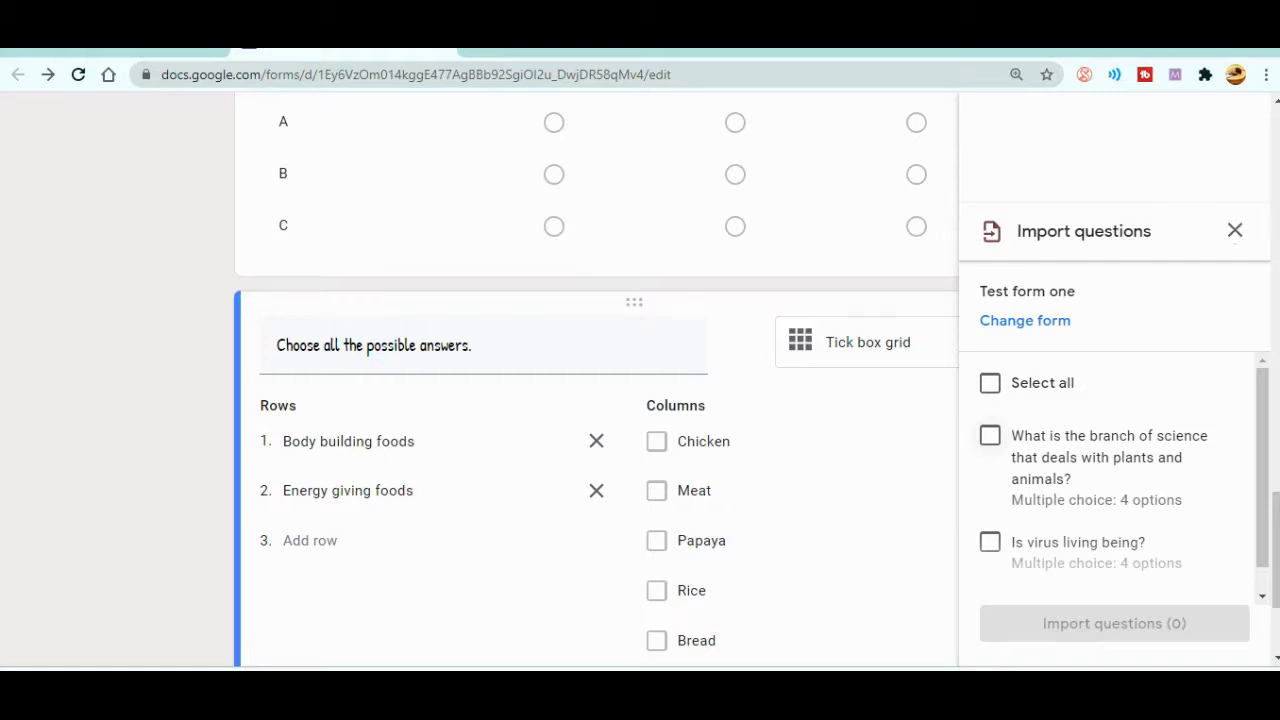
Tick both Test form one questions, plants-and-animals and 'Is virus living being?', for import.
click(990, 383)
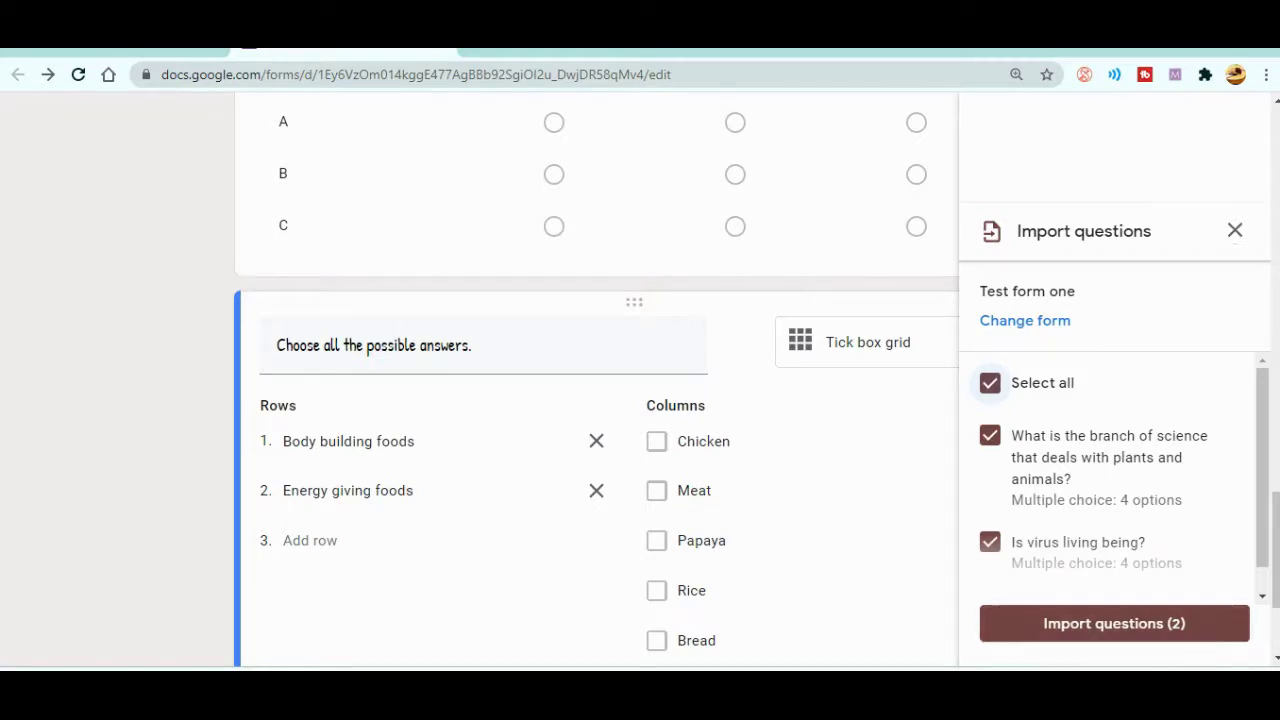
key(space)
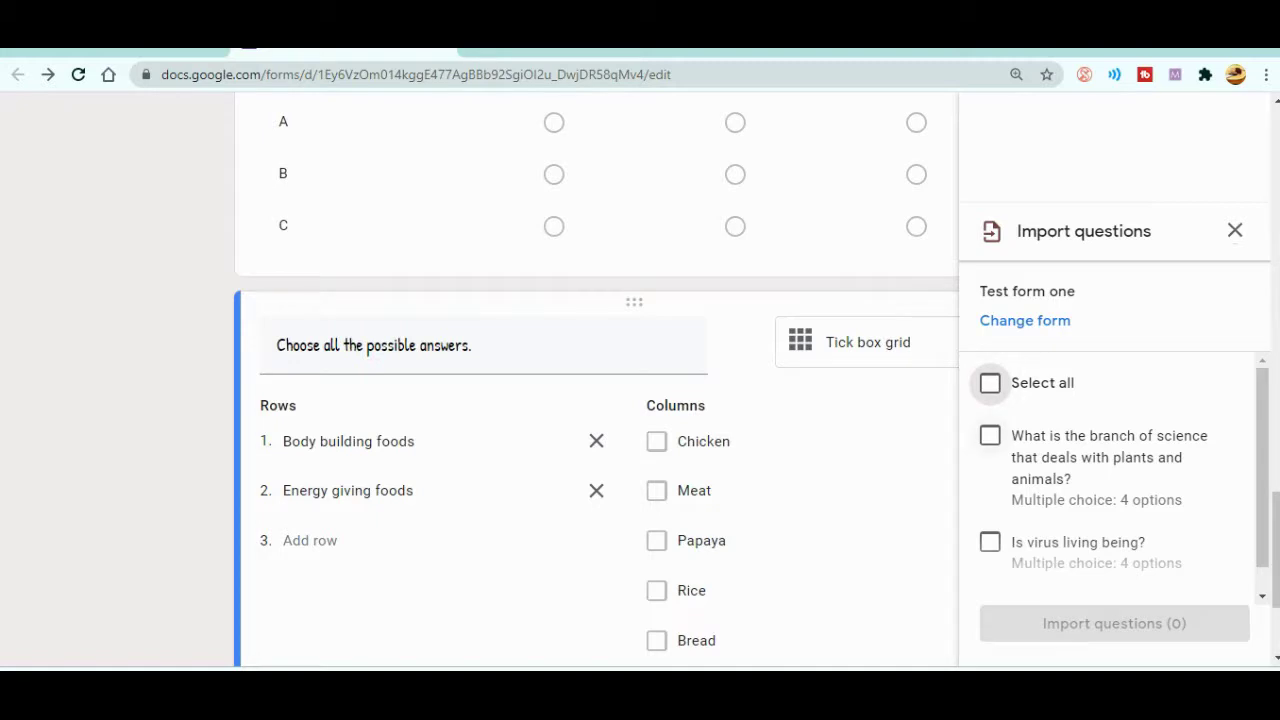
click(990, 435)
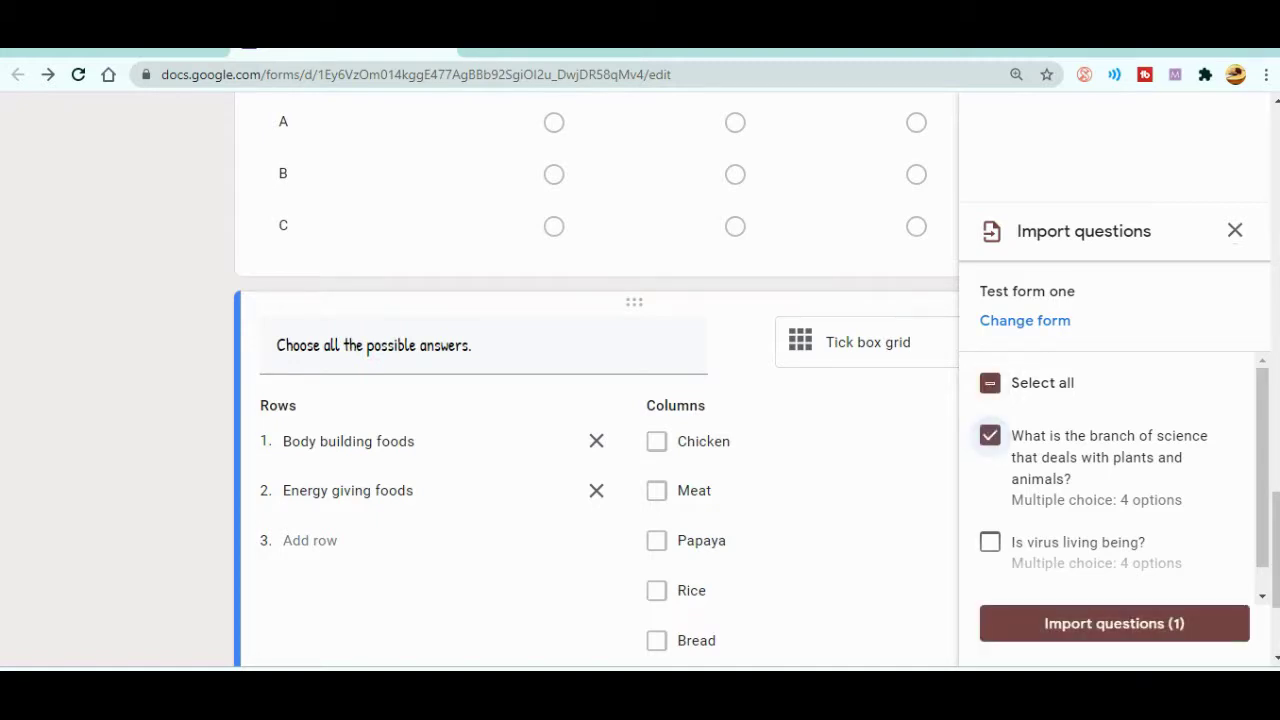
click(990, 541)
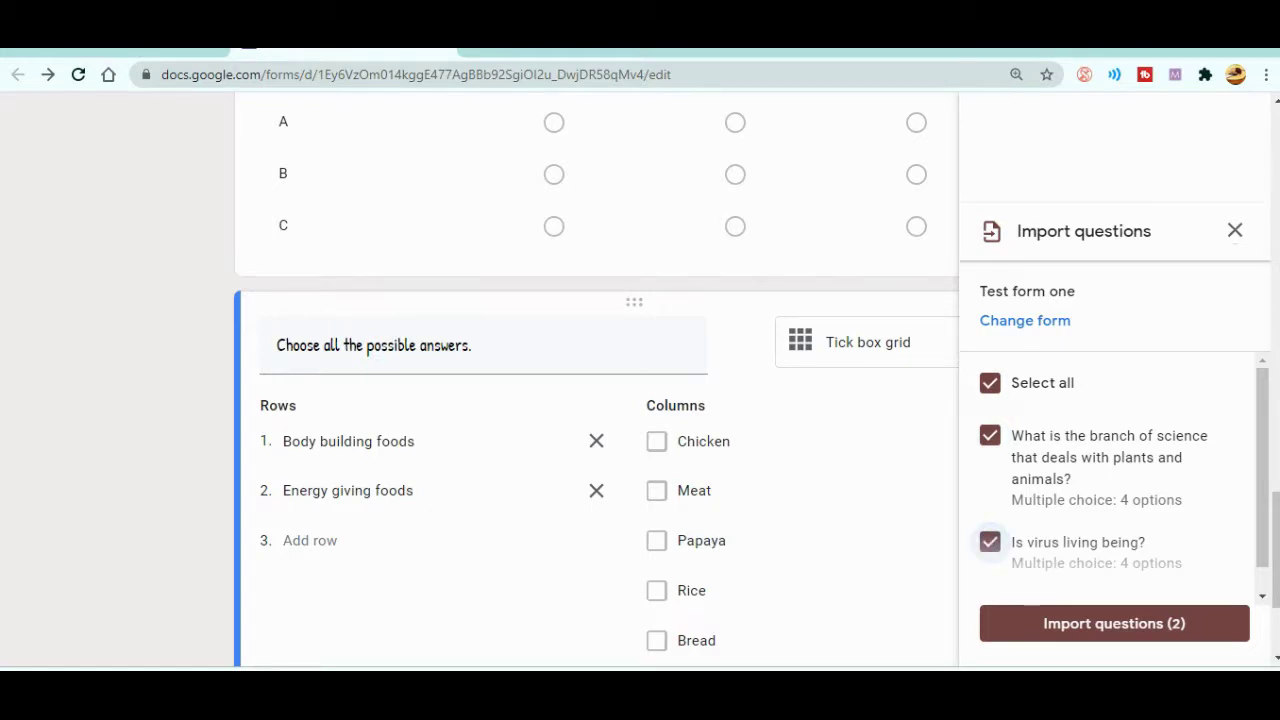
click(990, 383)
click(990, 383)
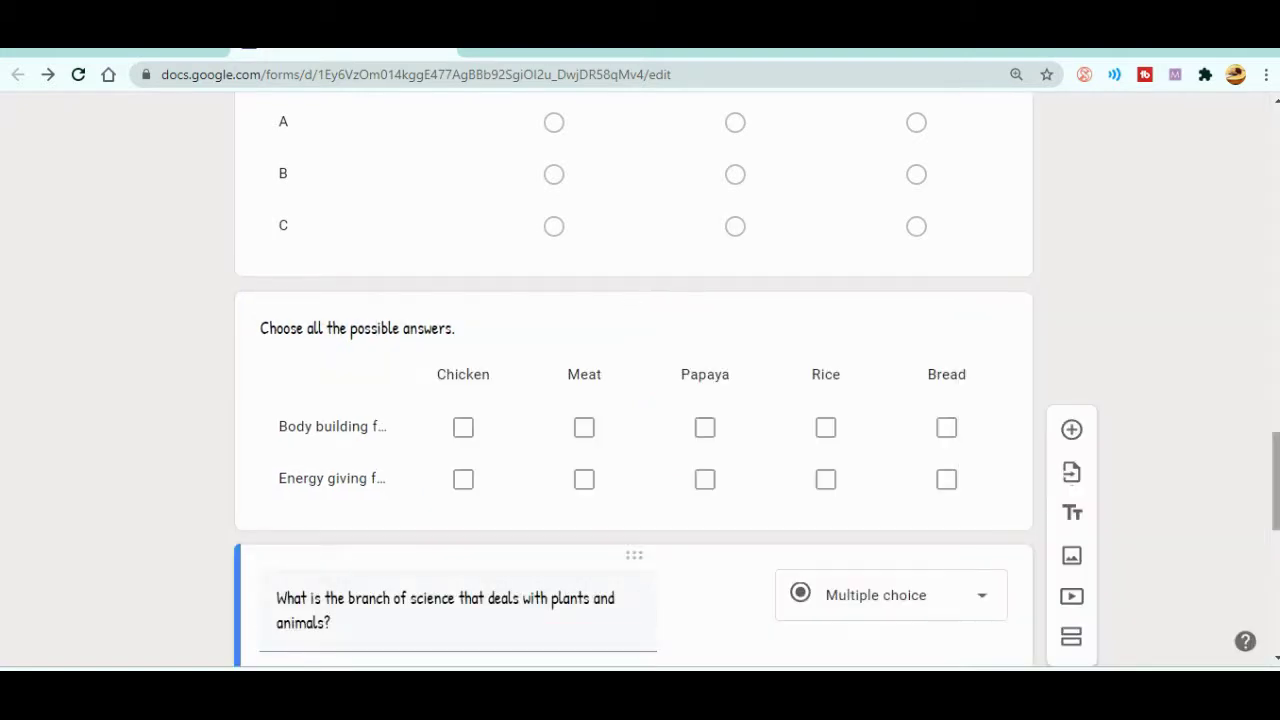
Check the imported virus question's Yes, No, Maybe, None options, then start another import.
scroll(633, 385, down, 2)
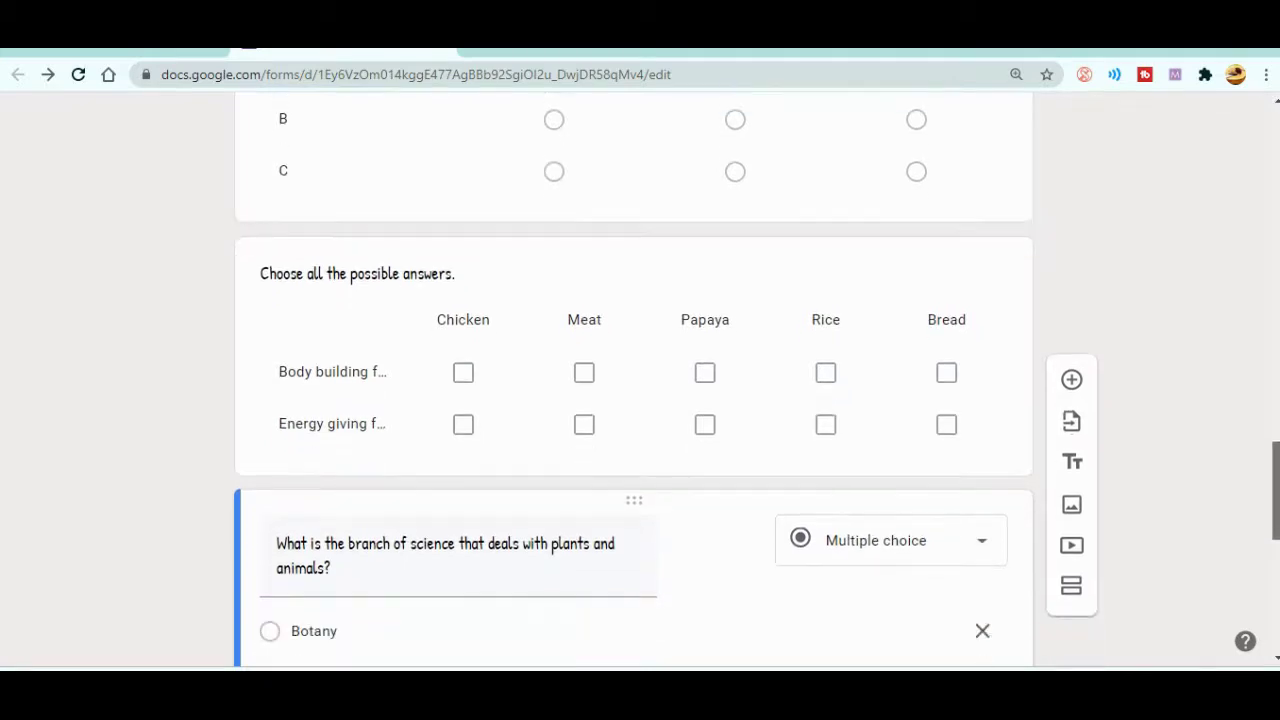
scroll(633, 380, down, 5)
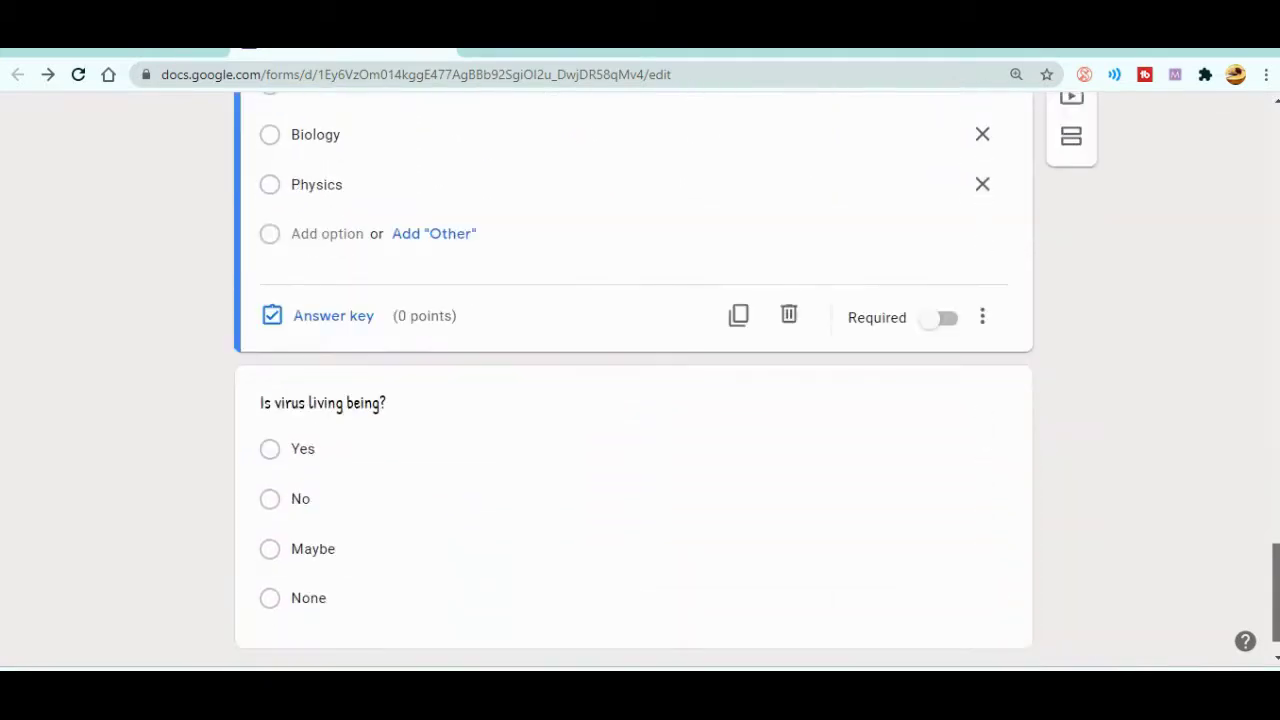
scroll(633, 380, up, 5)
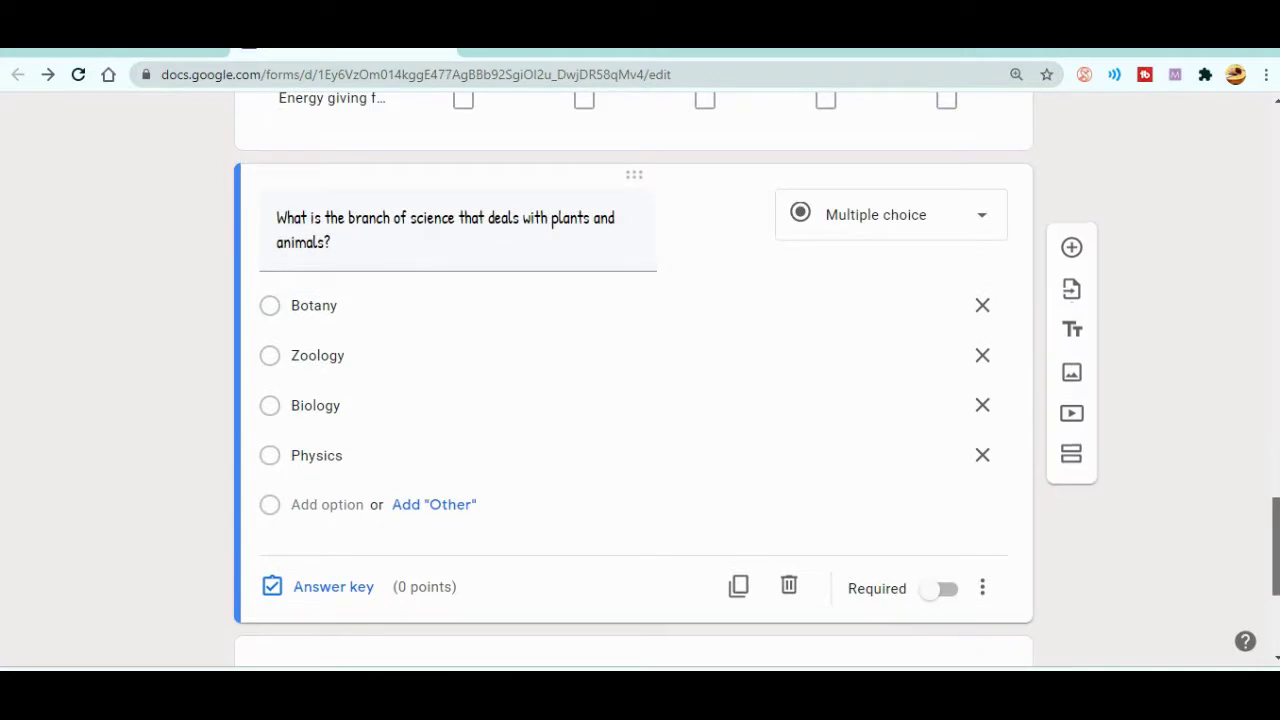
scroll(633, 380, down, 5)
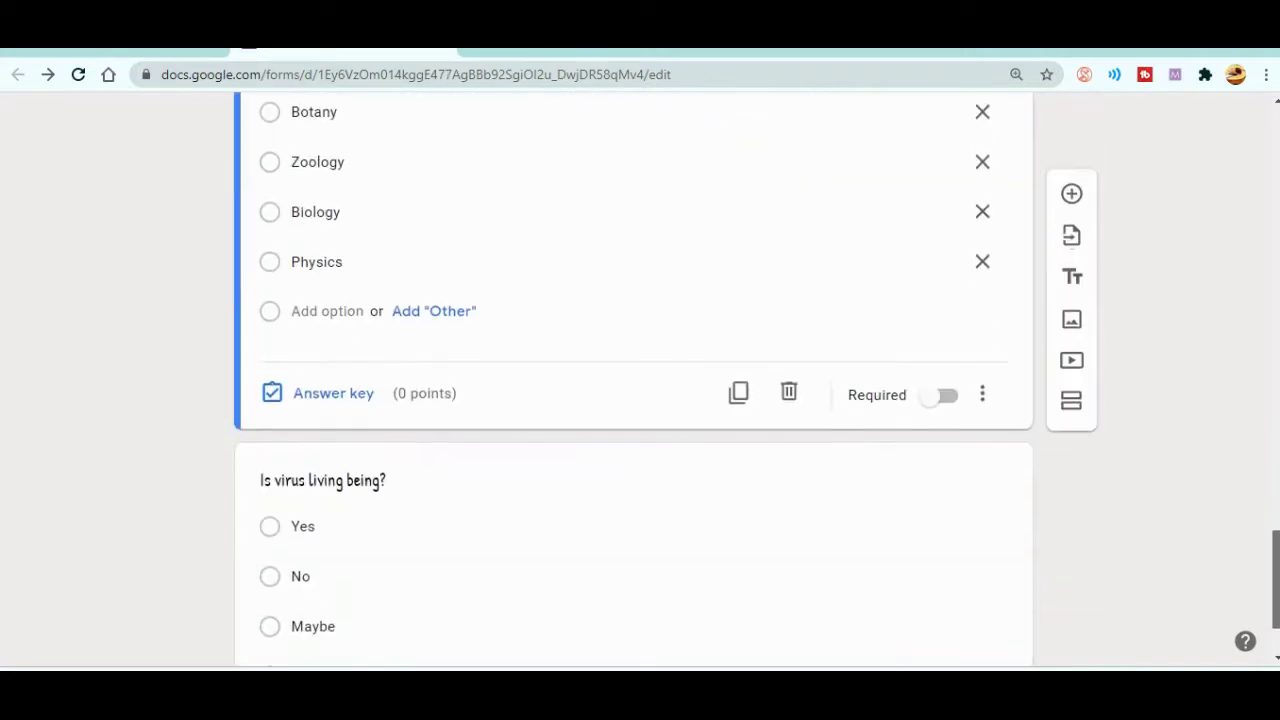
click(322, 353)
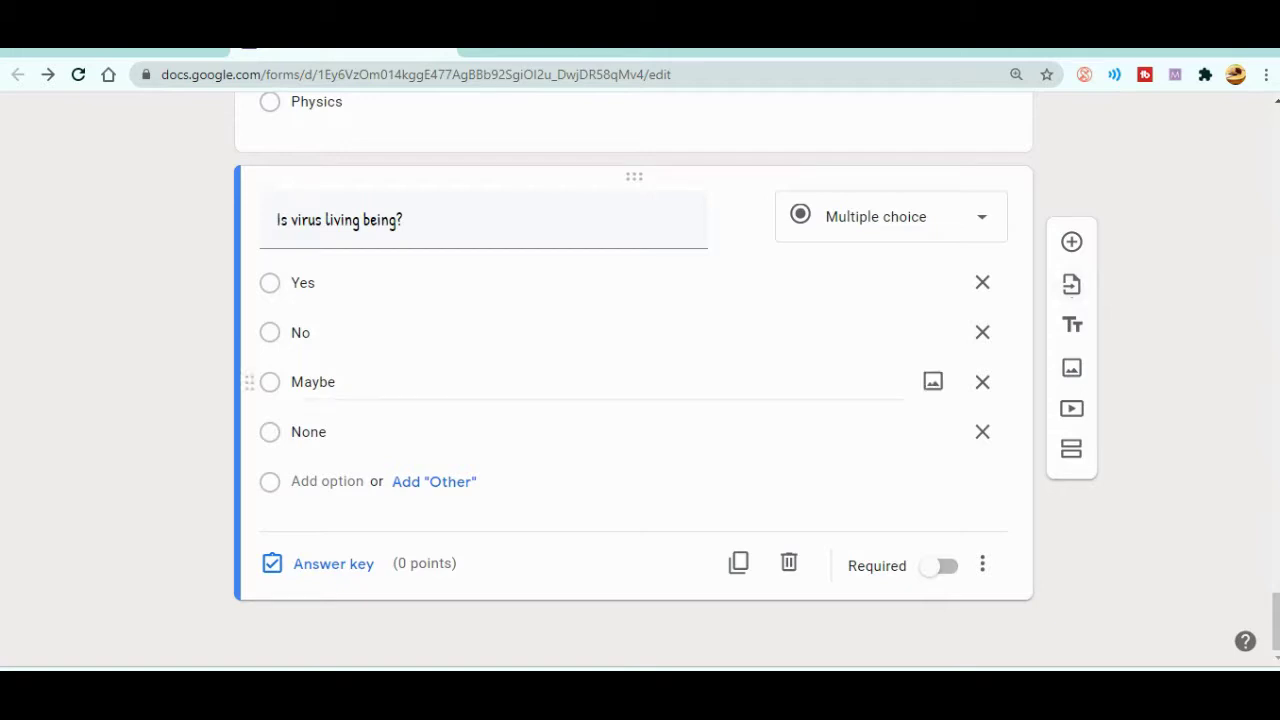
click(313, 382)
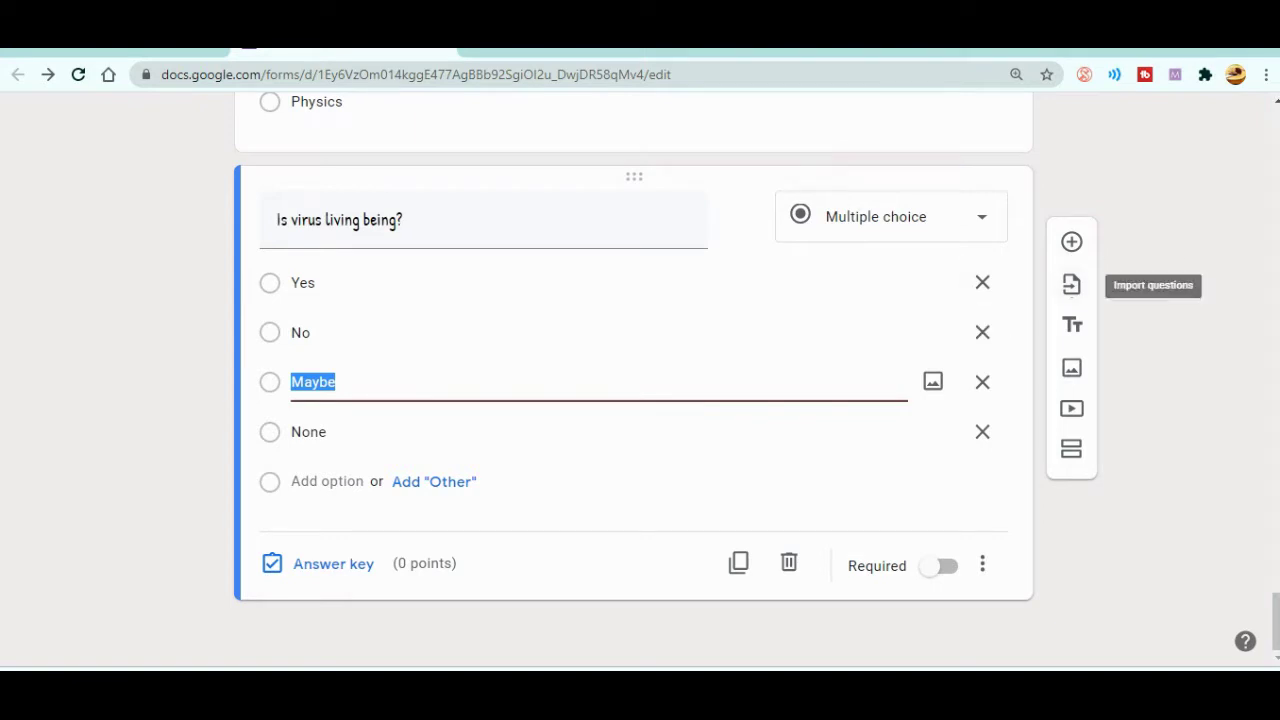
key(Escape)
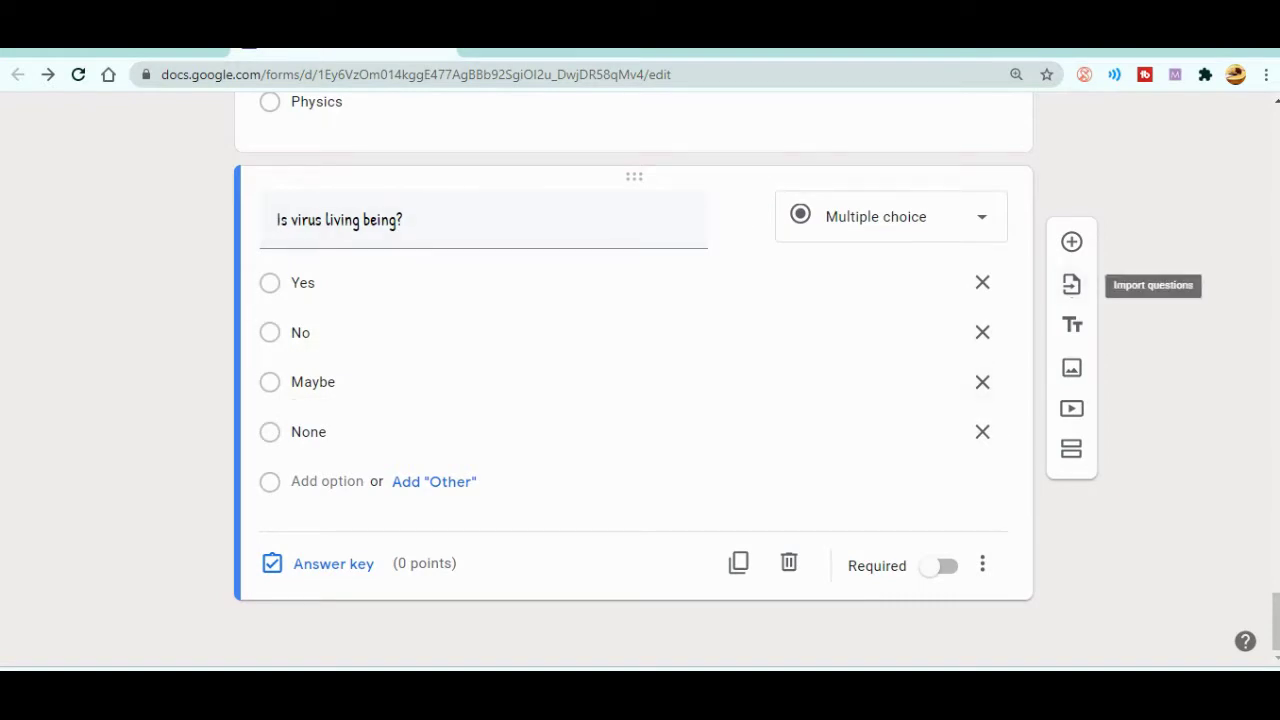
click(1071, 284)
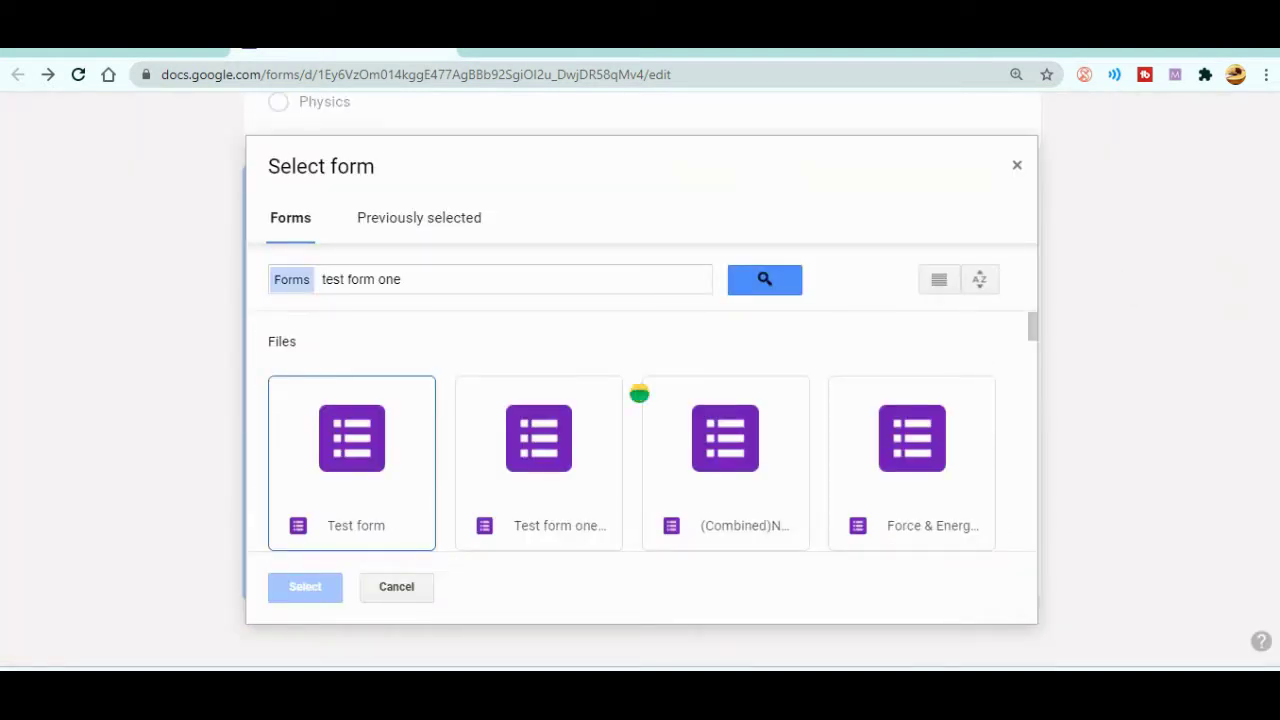
Import question 1, the renewable energy short-answer question, from Force & Energy-2.
click(911, 520)
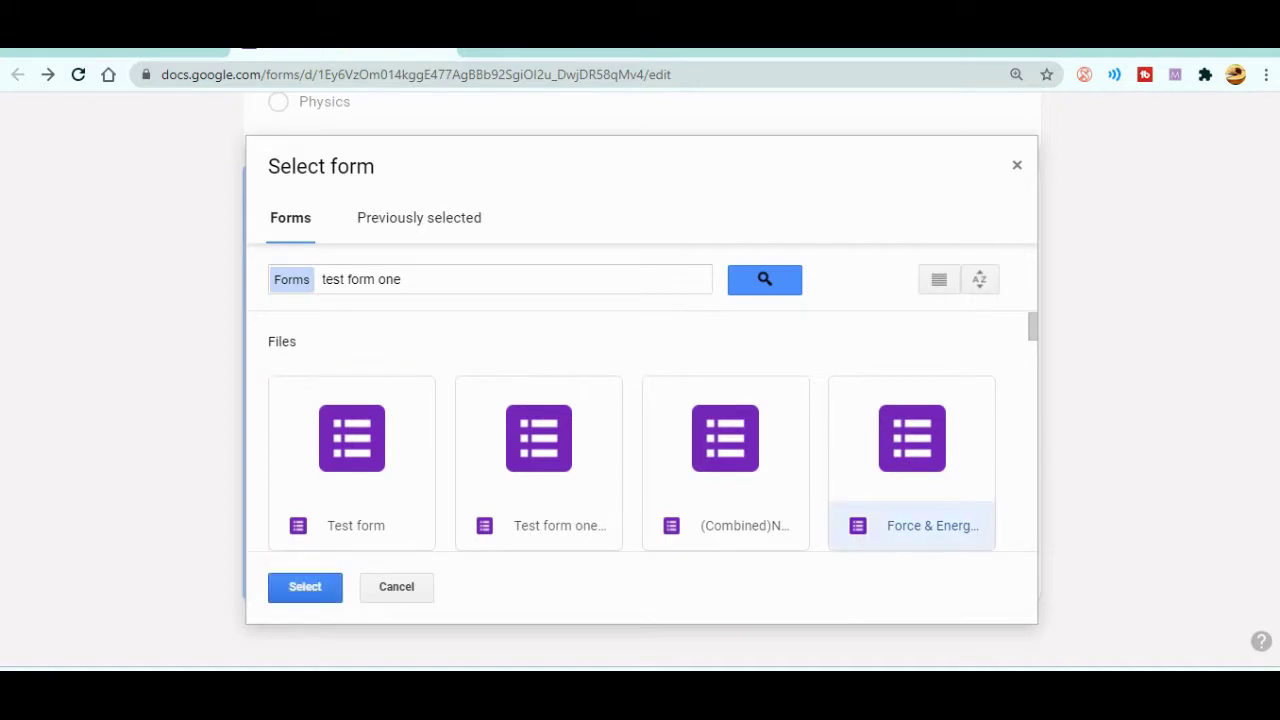
click(305, 587)
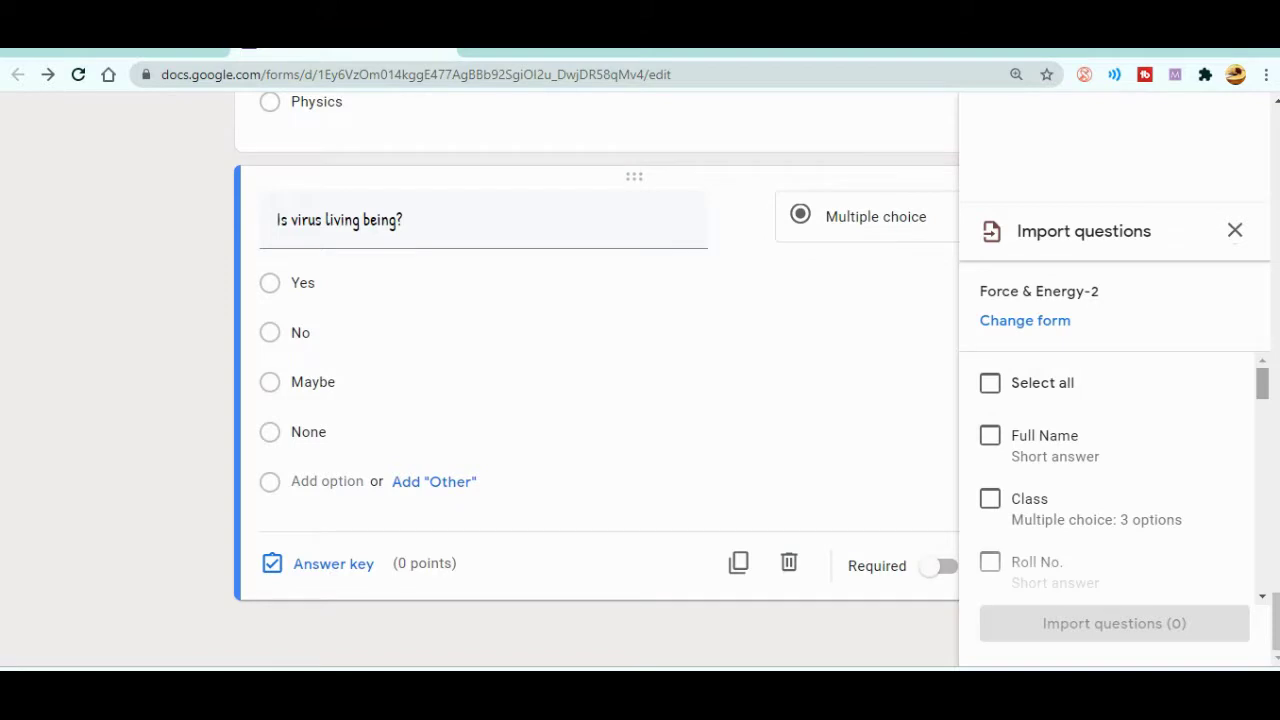
scroll(1115, 474, down, 2)
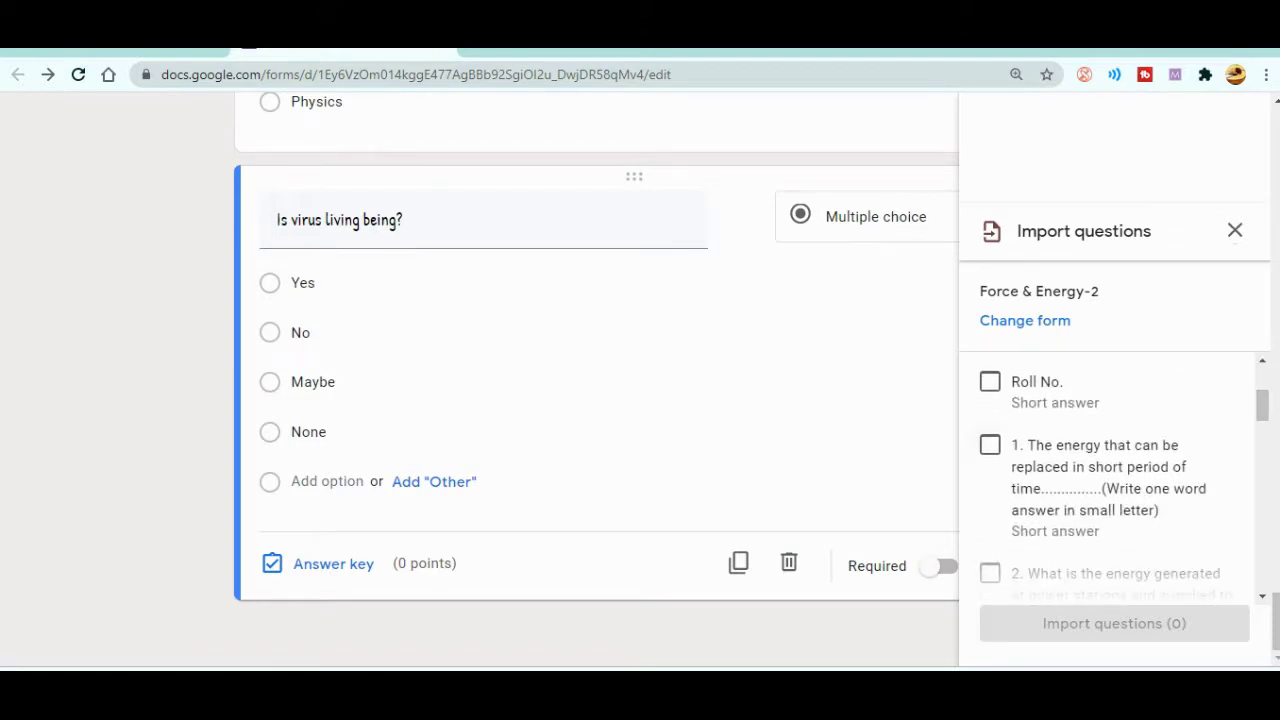
click(989, 445)
click(1114, 623)
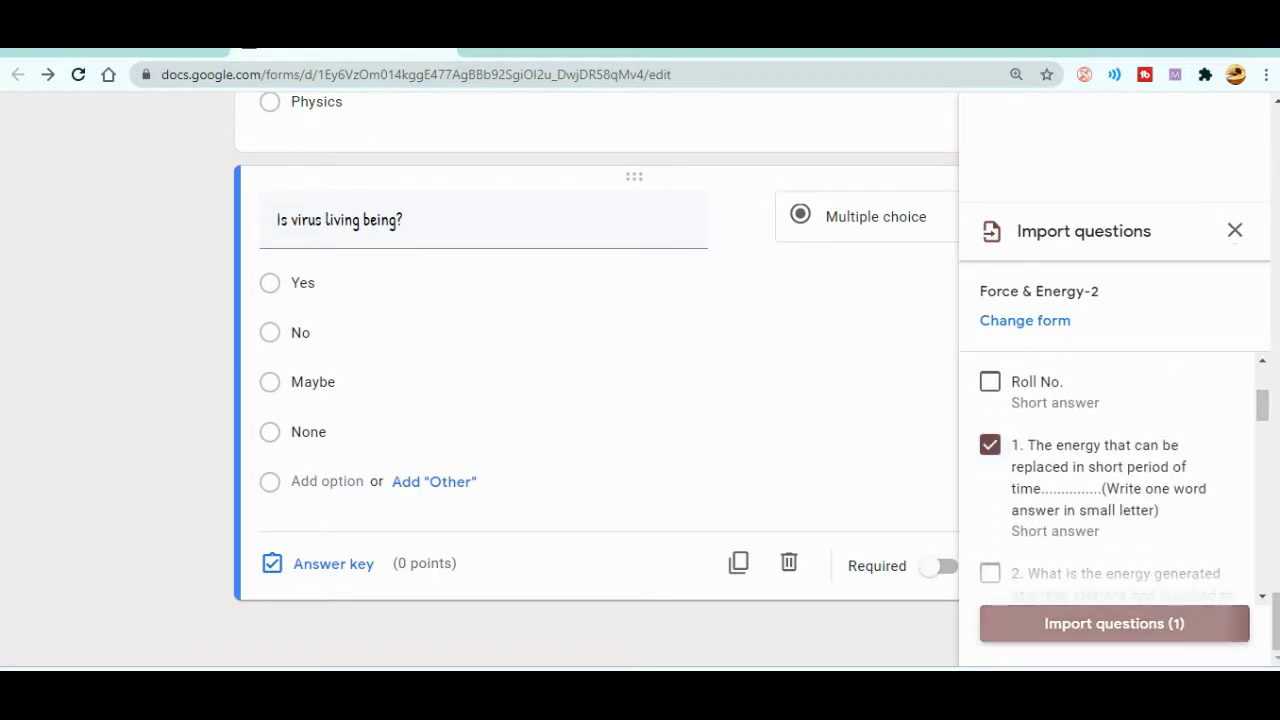